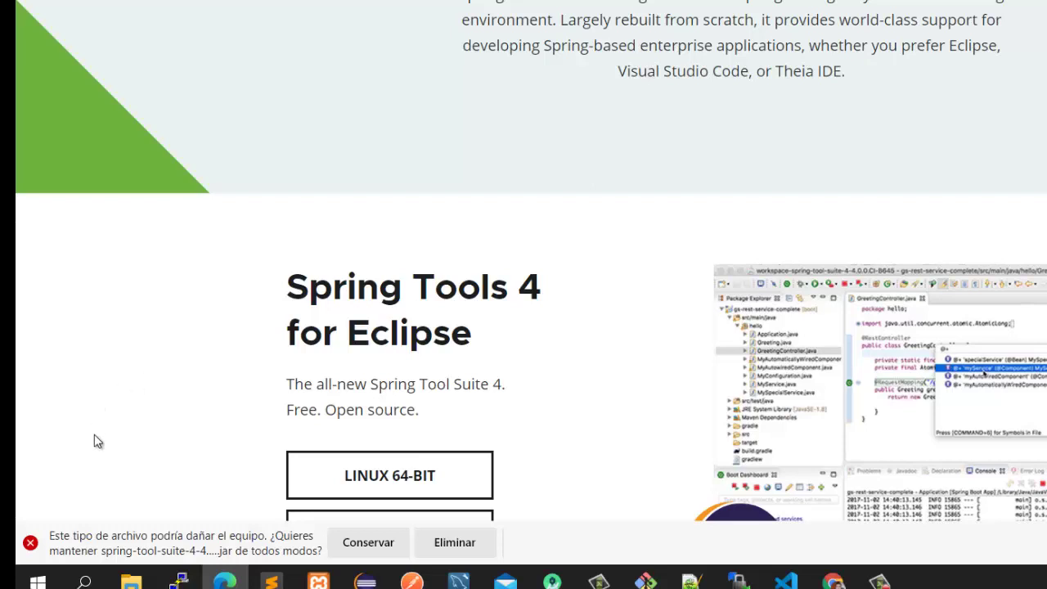
Keep the downloaded spring-tool-suite-4 jar and move it from the downloads folder to D:\Cursos ProgramacionFullStack\Youtube.
left_click(369, 542)
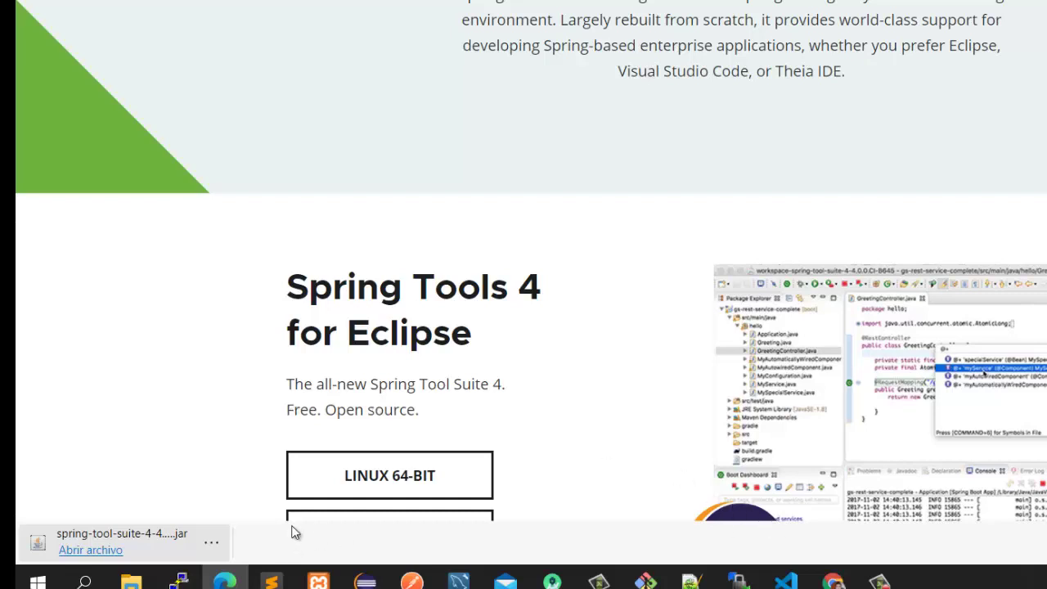
left_click(131, 581)
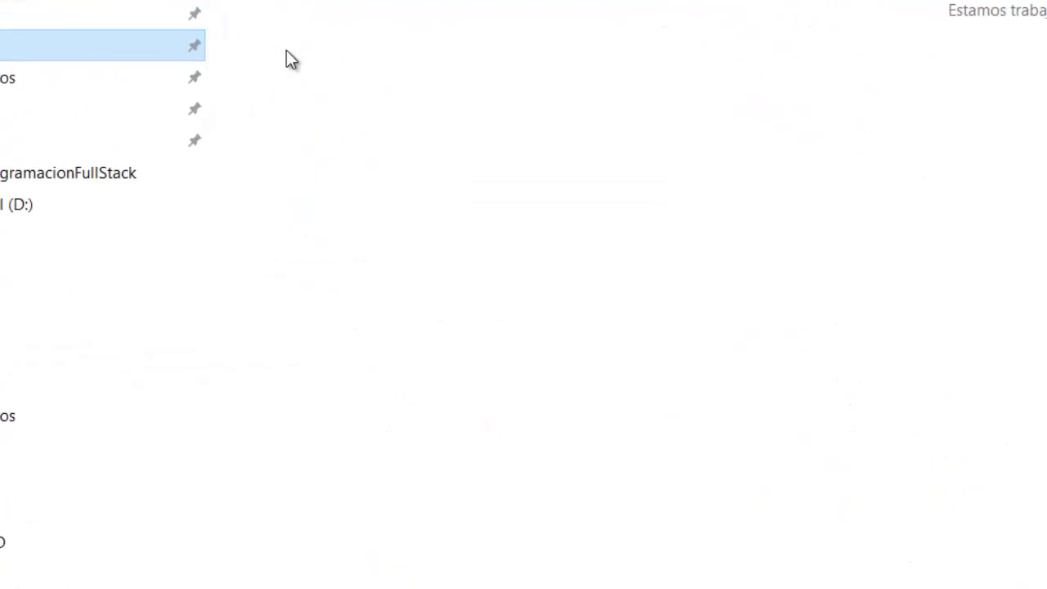
left_click(341, 39)
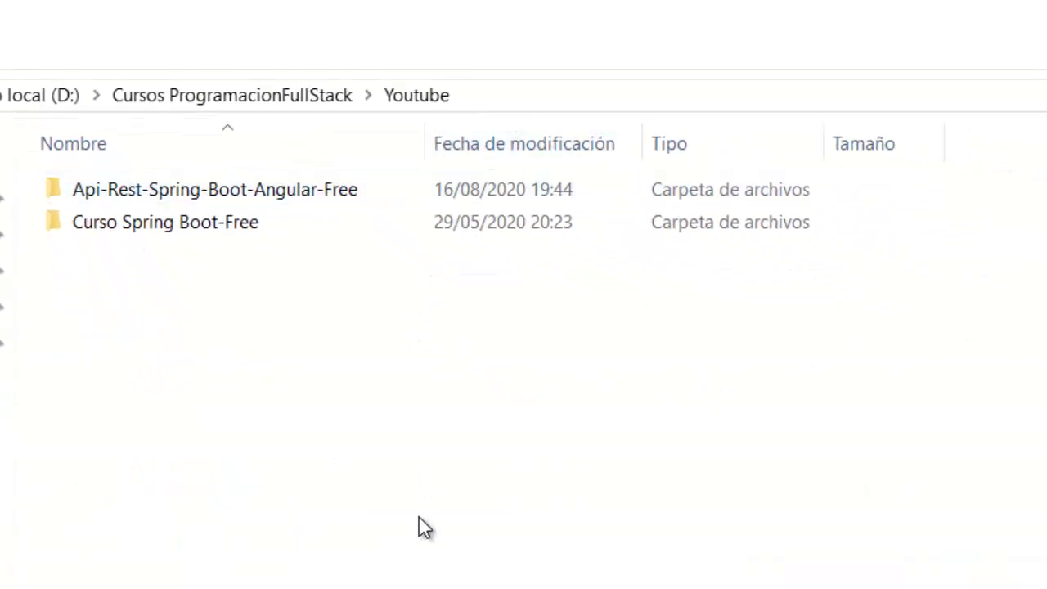
left_click(554, 498)
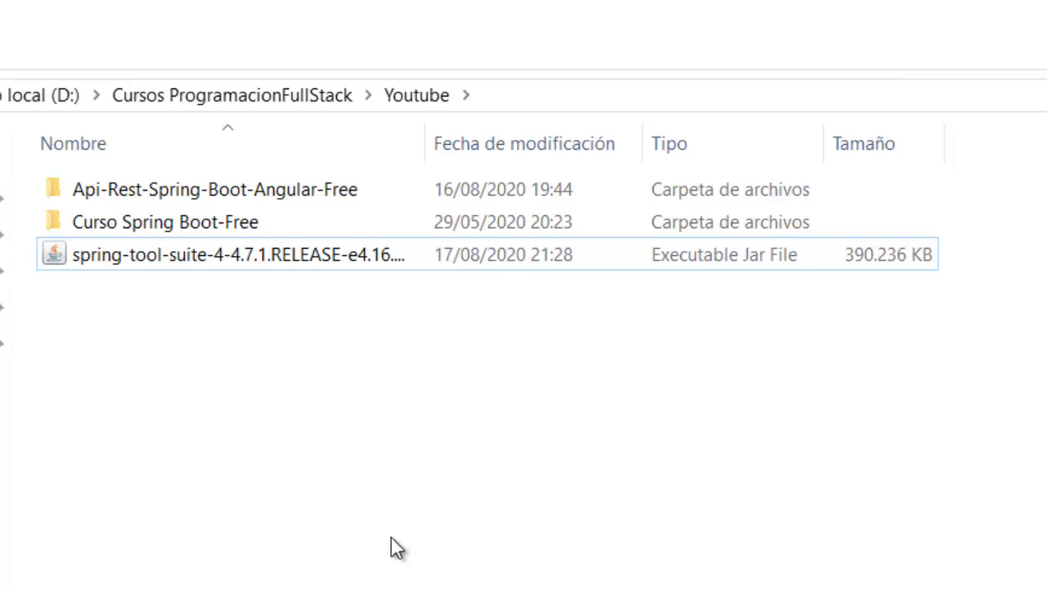
Create a folder named sts-api in the Youtube folder.
right_click(283, 388)
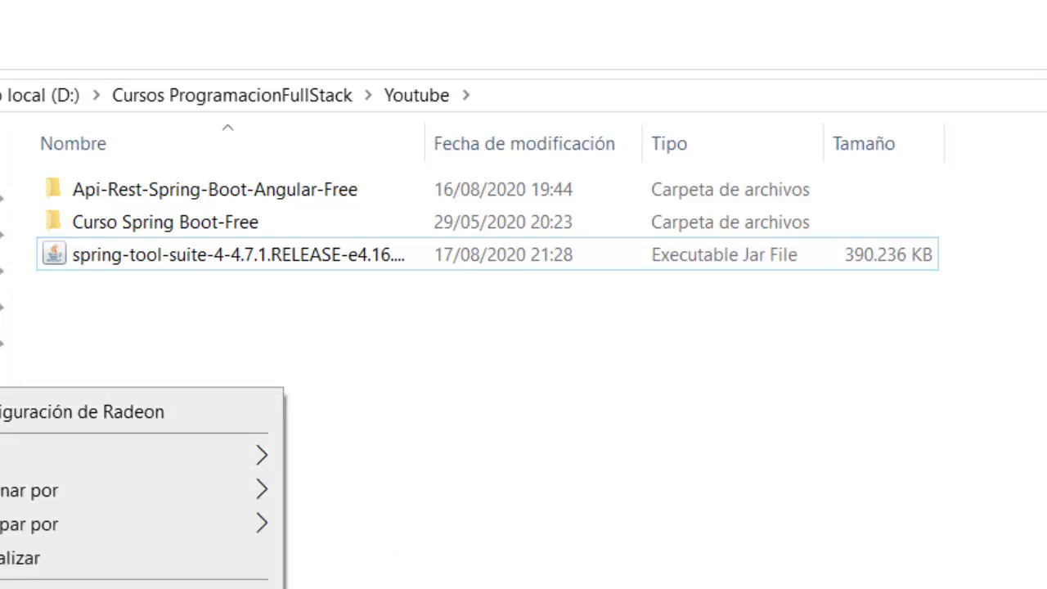
key("ctrl+shift+n")
type("sts-")
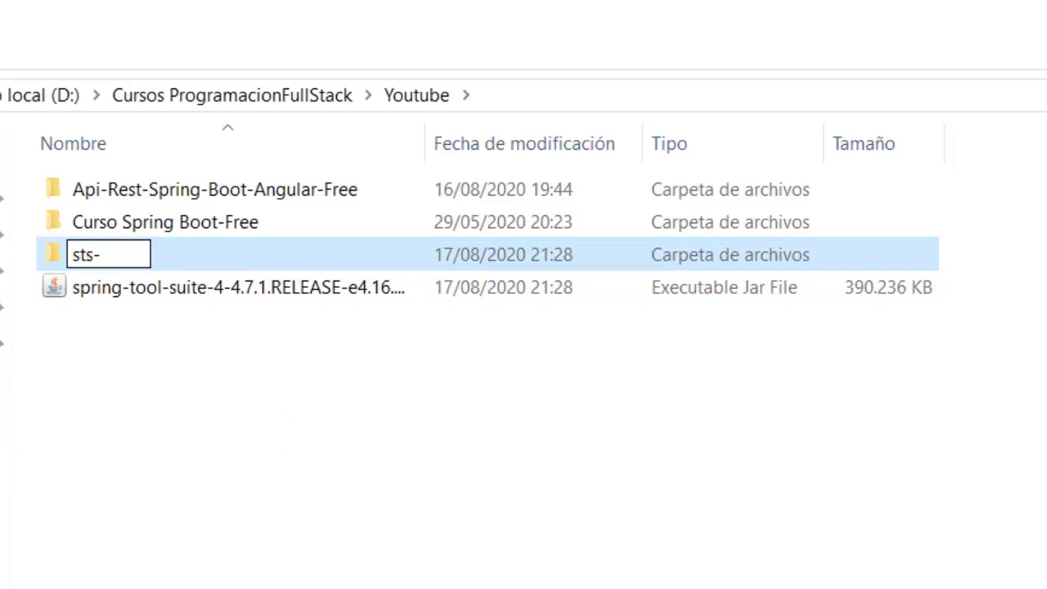
type("api")
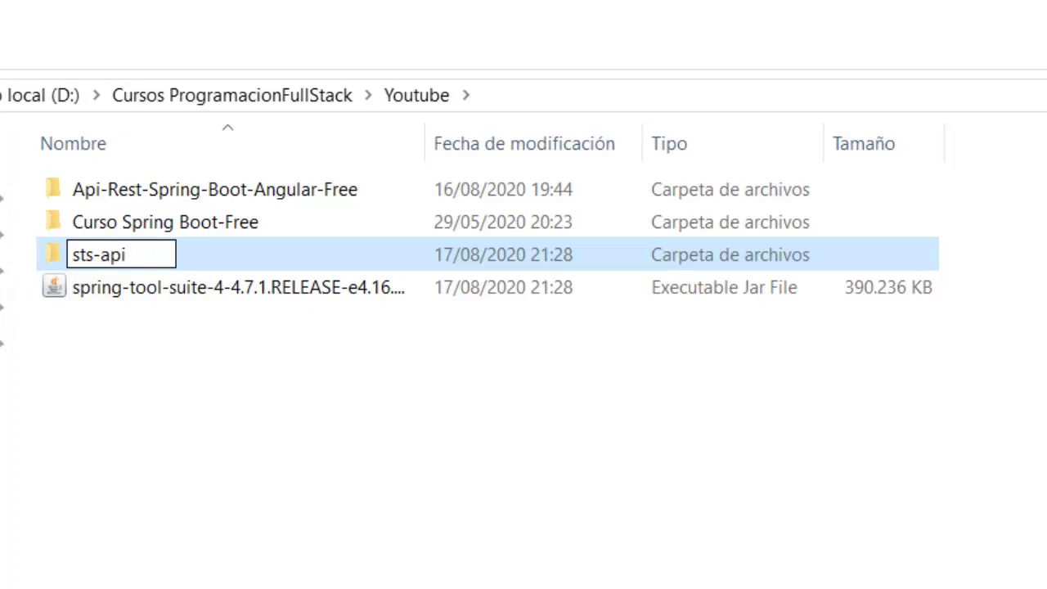
key("Return")
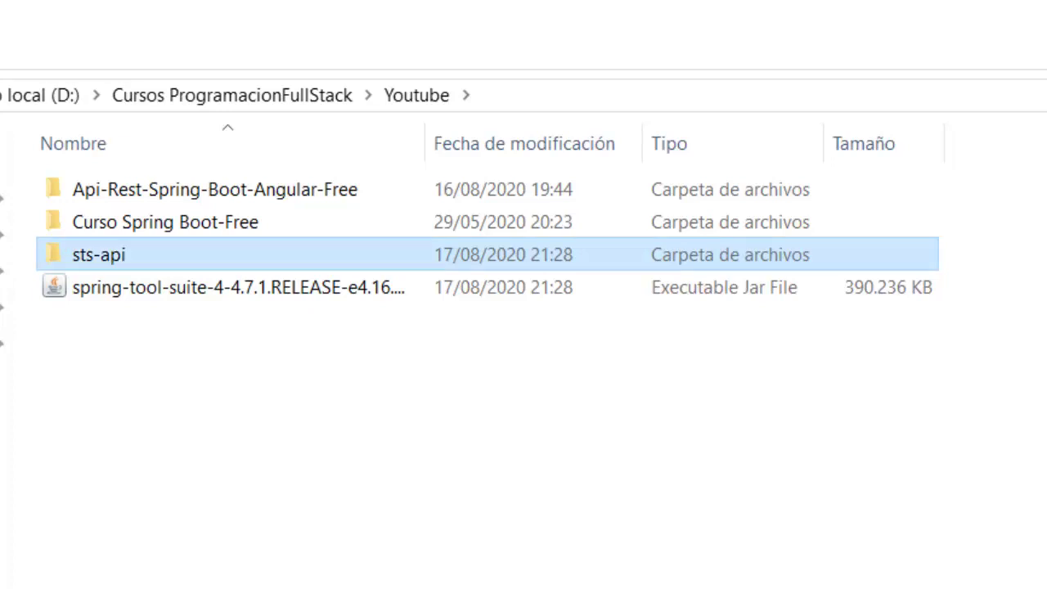
Move the spring-tool-suite-4 jar into the sts-api folder and run it to extract its contents.
left_click(110, 294)
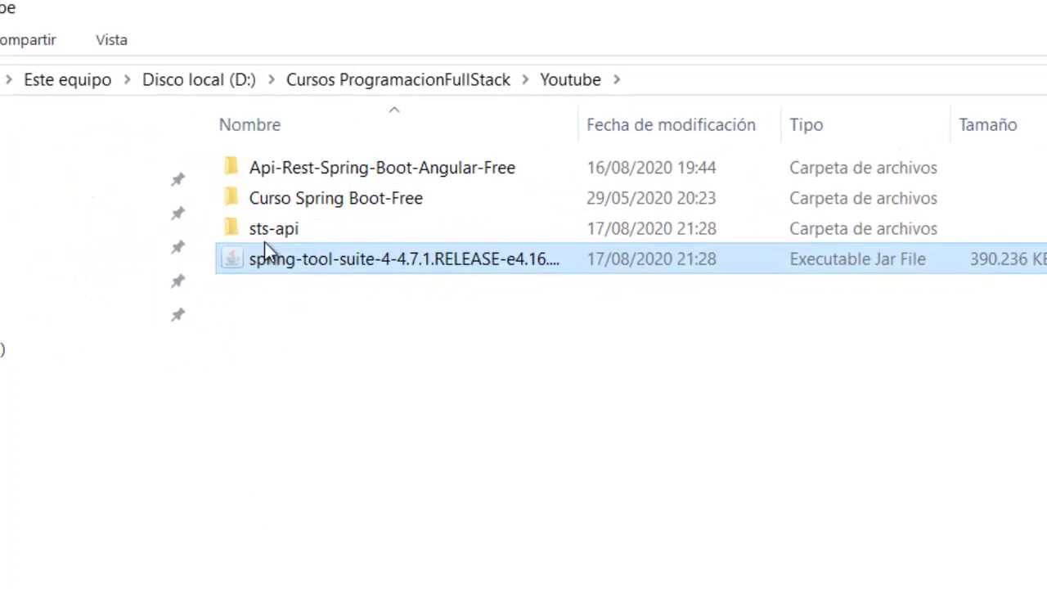
double_click(264, 237)
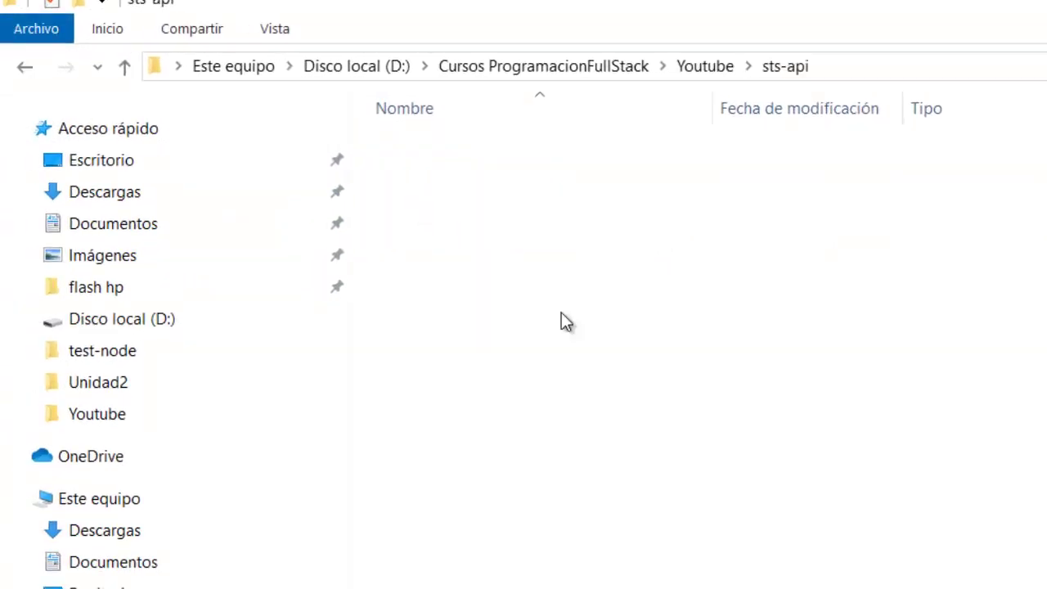
key("ctrl+v")
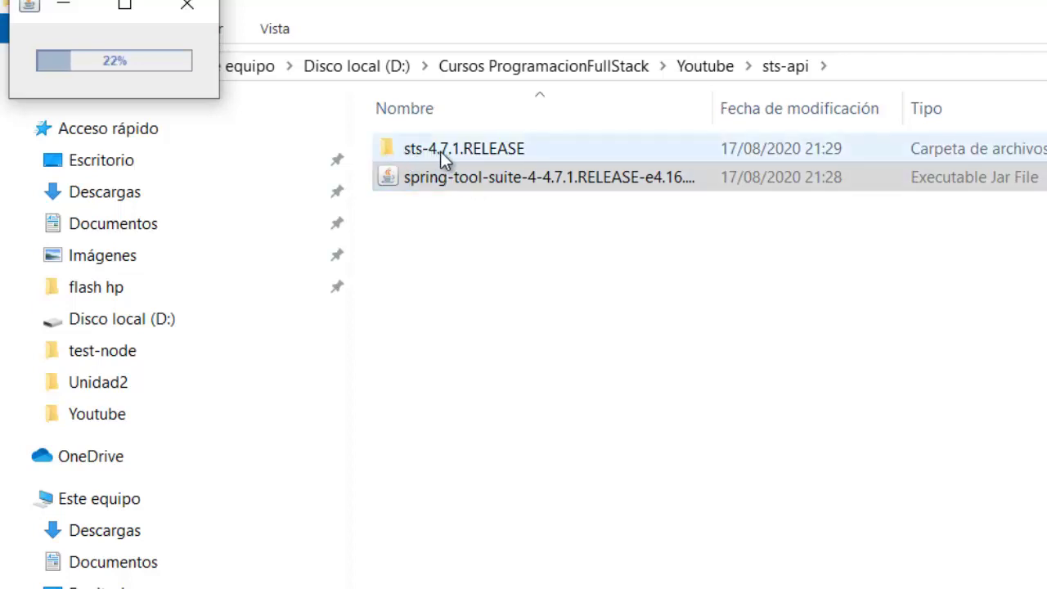
left_click(500, 175)
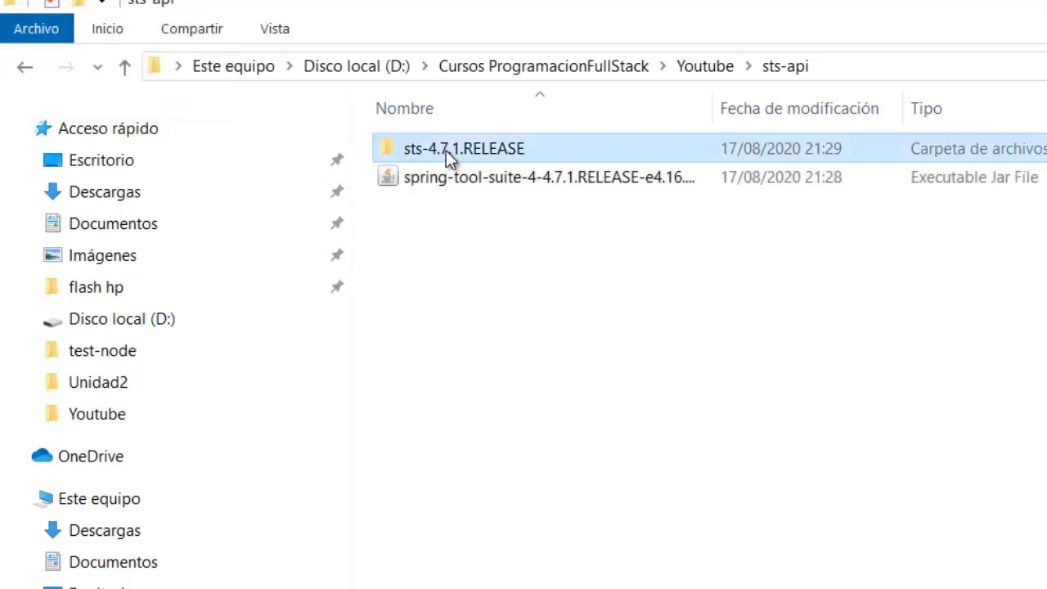
Open the extracted sts-4.7.1.RELEASE folder and start the SpringToolSuite4 application.
double_click(446, 150)
left_click(25, 66)
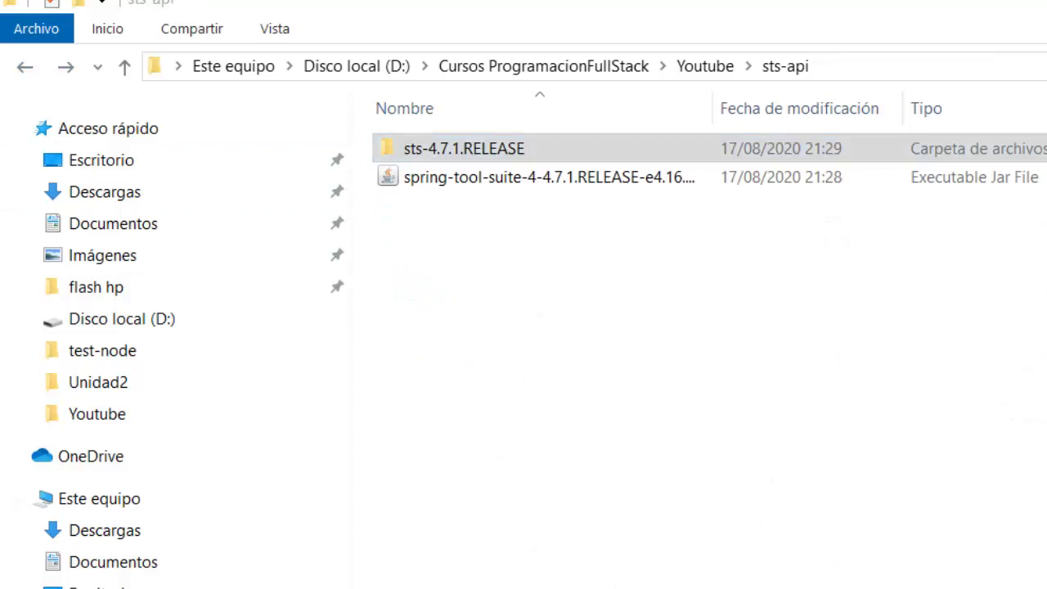
left_click(596, 444)
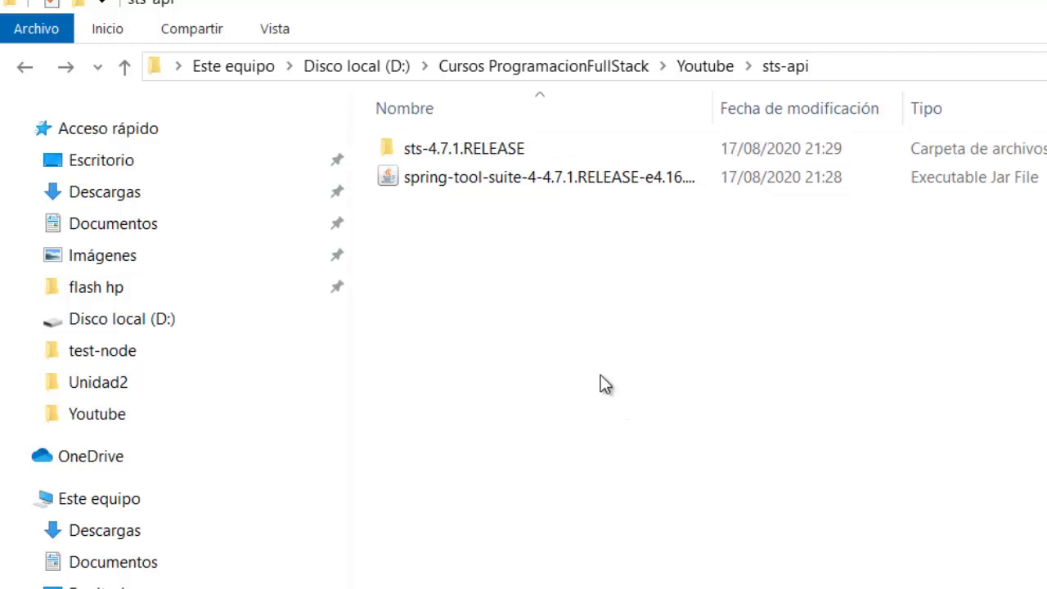
double_click(447, 150)
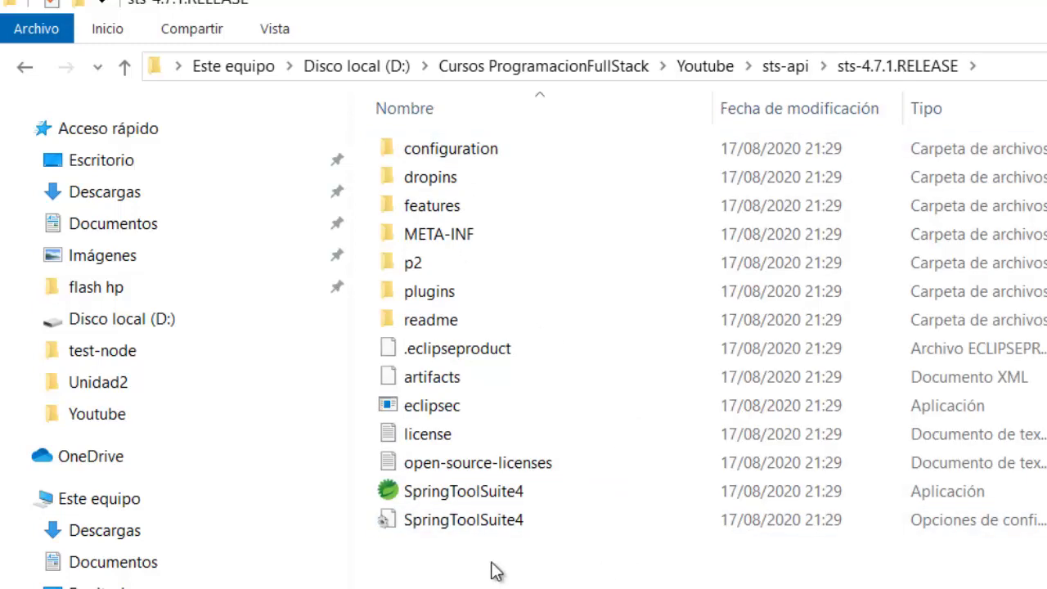
left_click(435, 496)
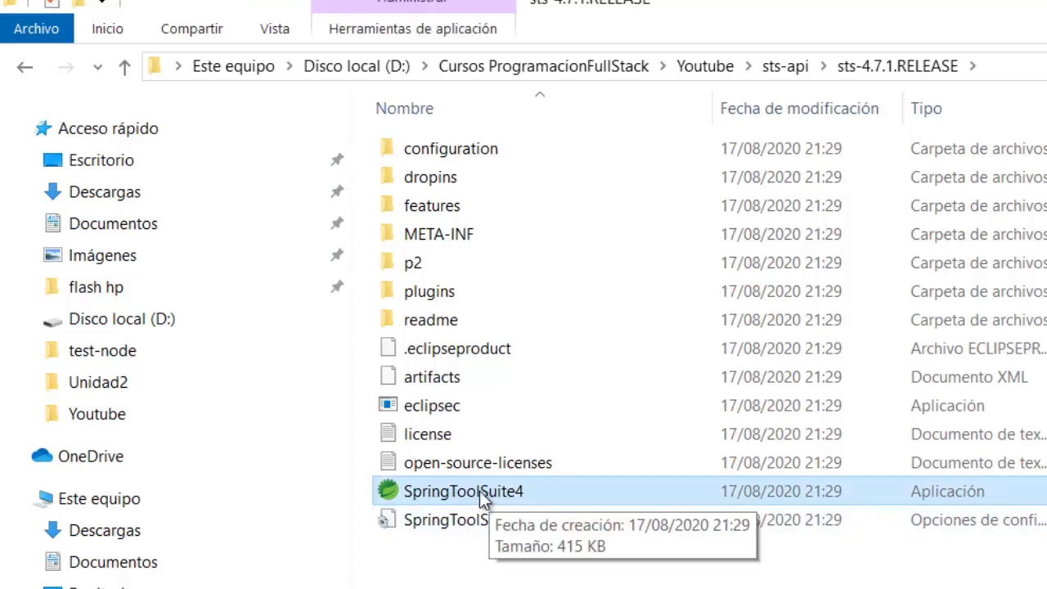
double_click(461, 490)
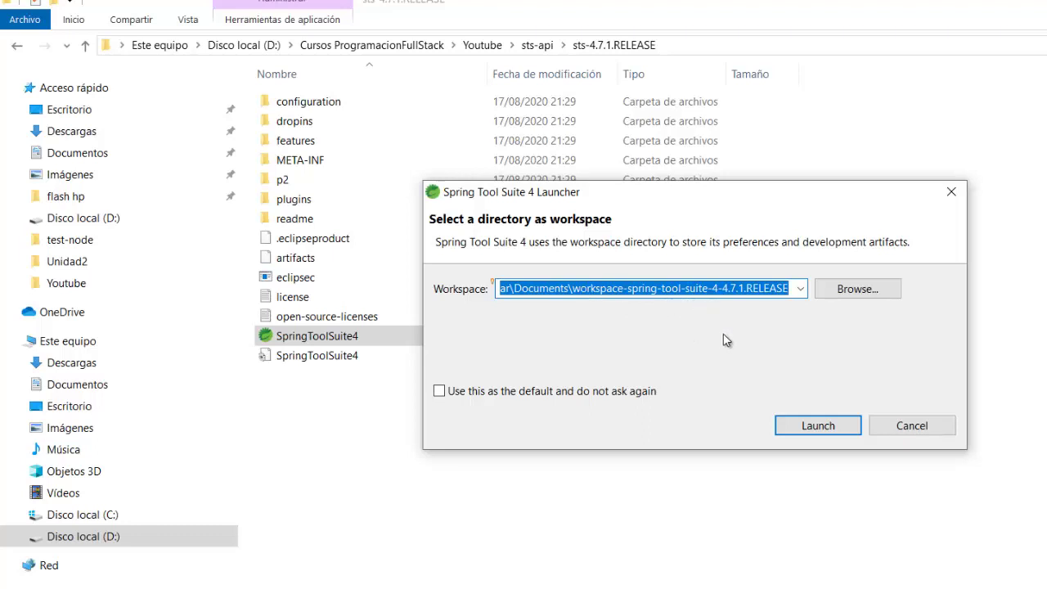
Browse for the workspace directory and go to D:\Cursos ProgramacionFullStack\Youtube\sts-api, using the path copied from the open folder window.
left_click(855, 290)
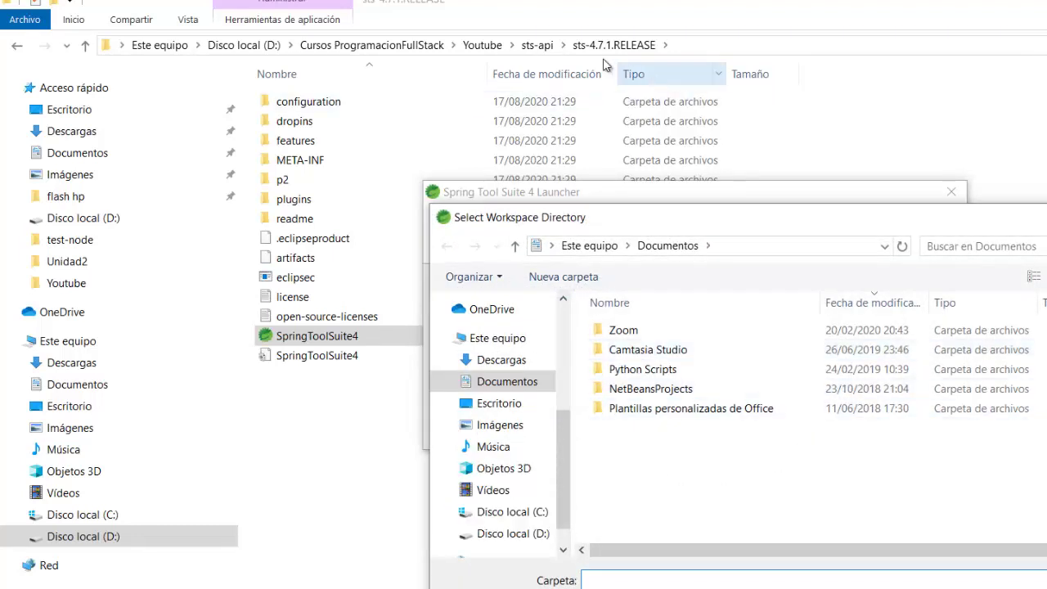
left_click(682, 47)
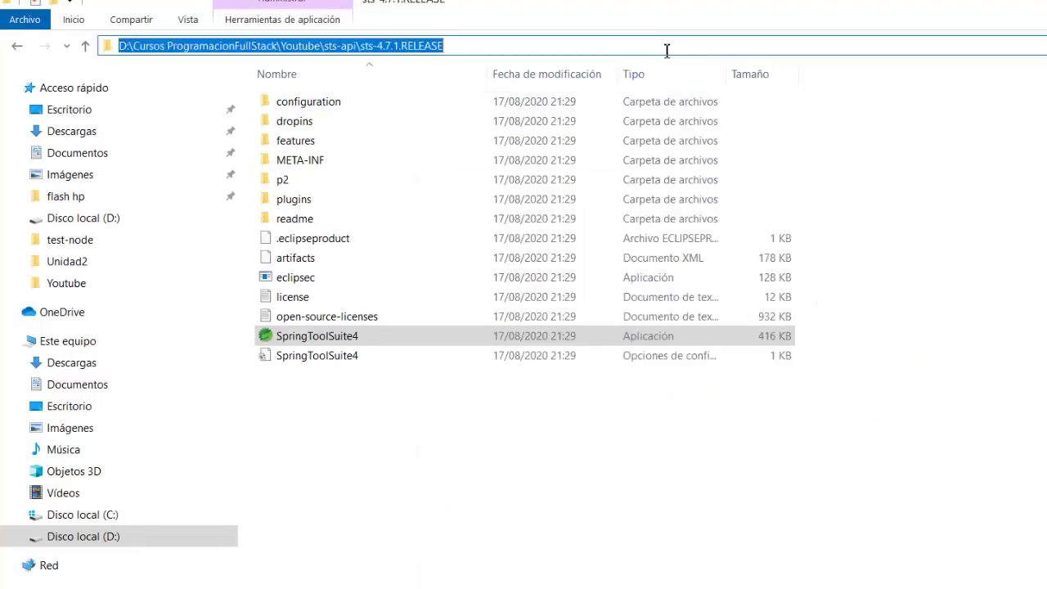
left_click(564, 46)
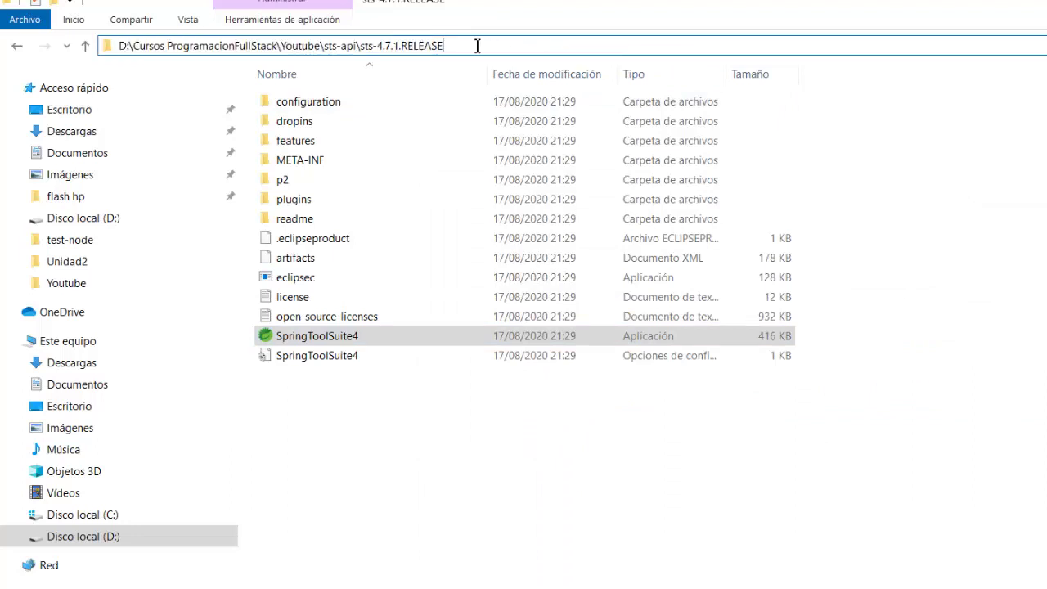
left_click_drag(476, 46, 106, 45)
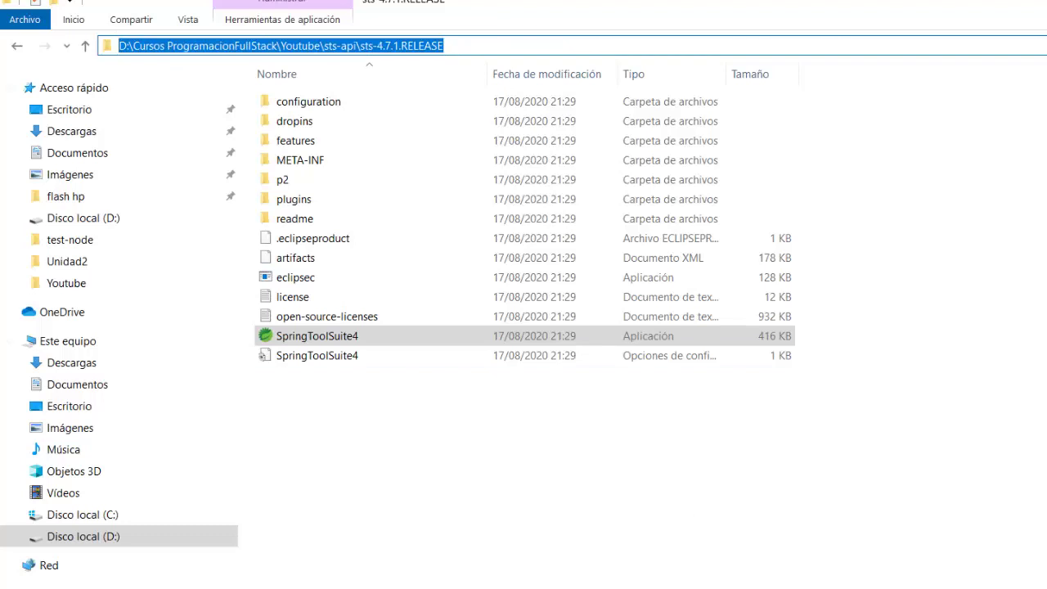
key("ctrl+c")
key("alt+Tab")
left_click(768, 250)
key("ctrl+v")
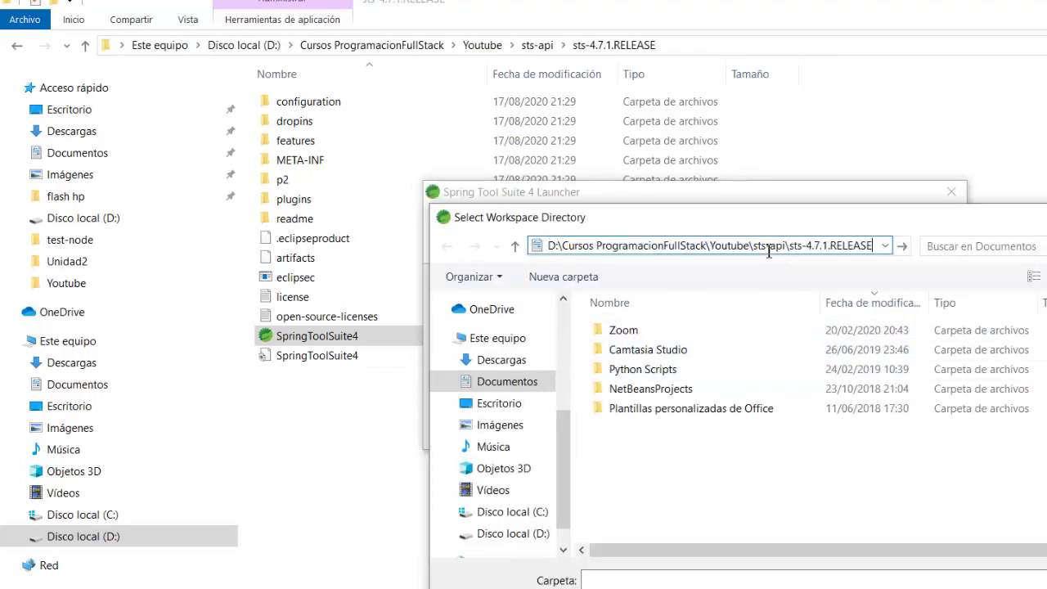
key("Return")
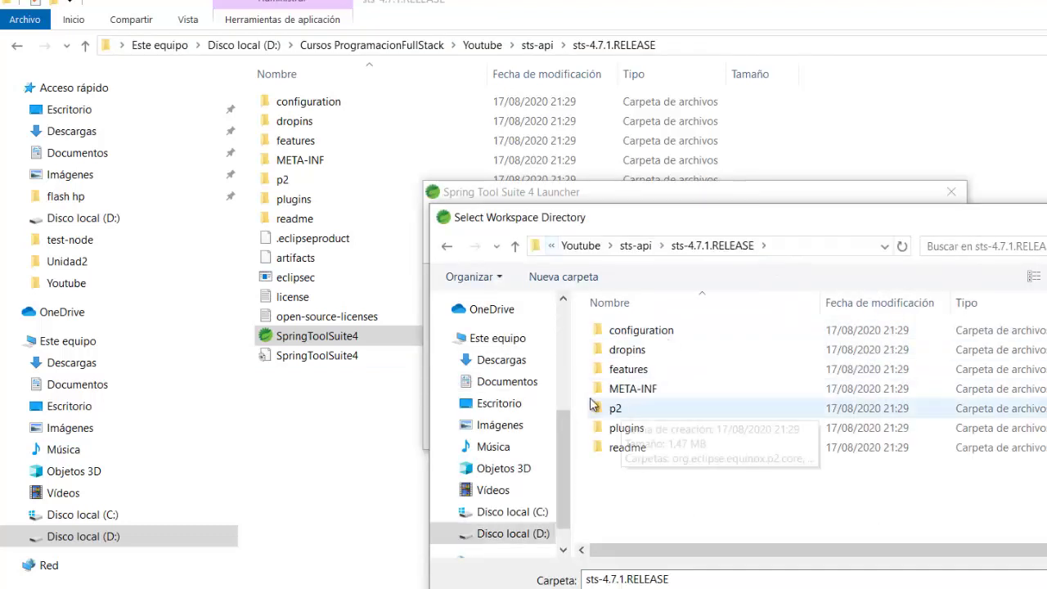
left_click(636, 247)
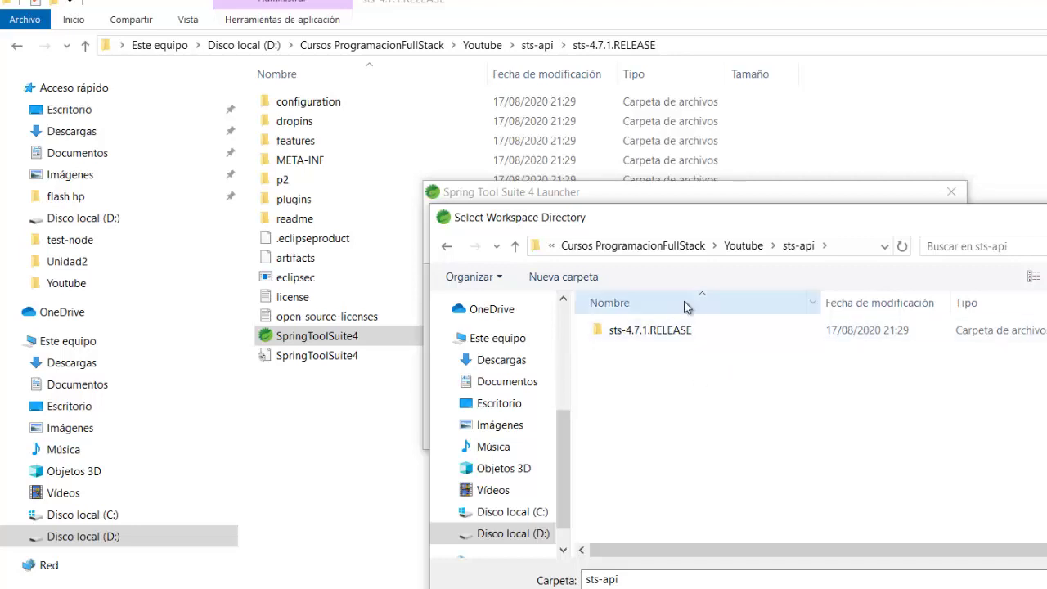
Create a folder named workspace inside sts-api in the workspace directory dialog.
left_click(563, 277)
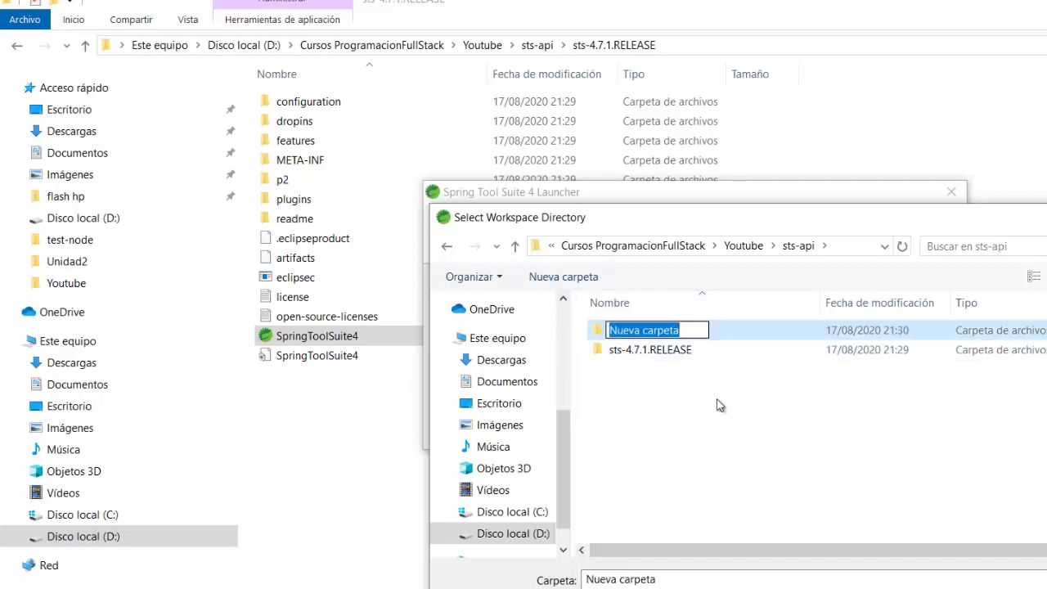
type("wor")
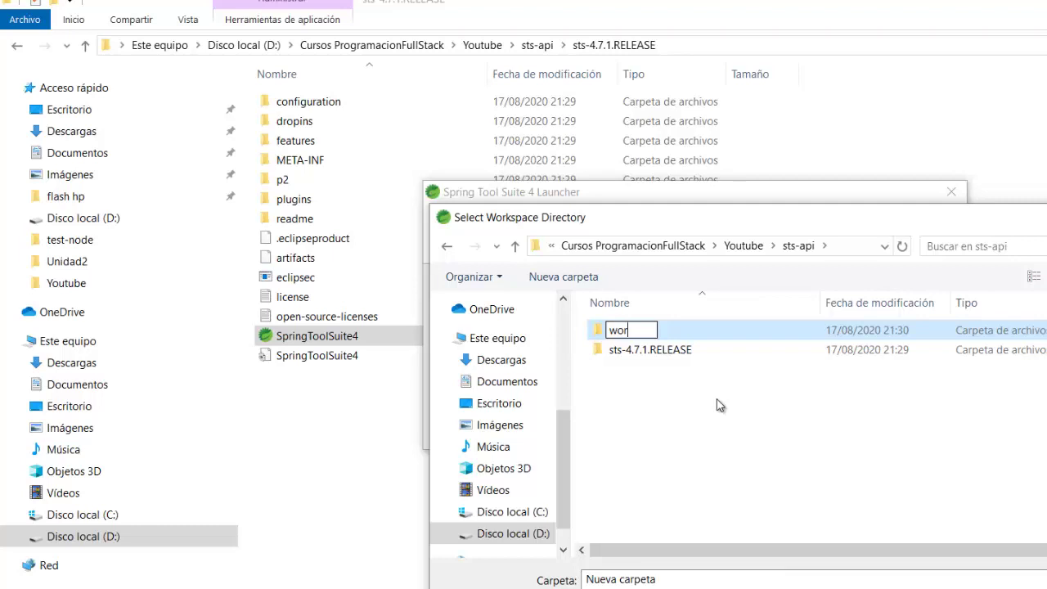
type("ksapce")
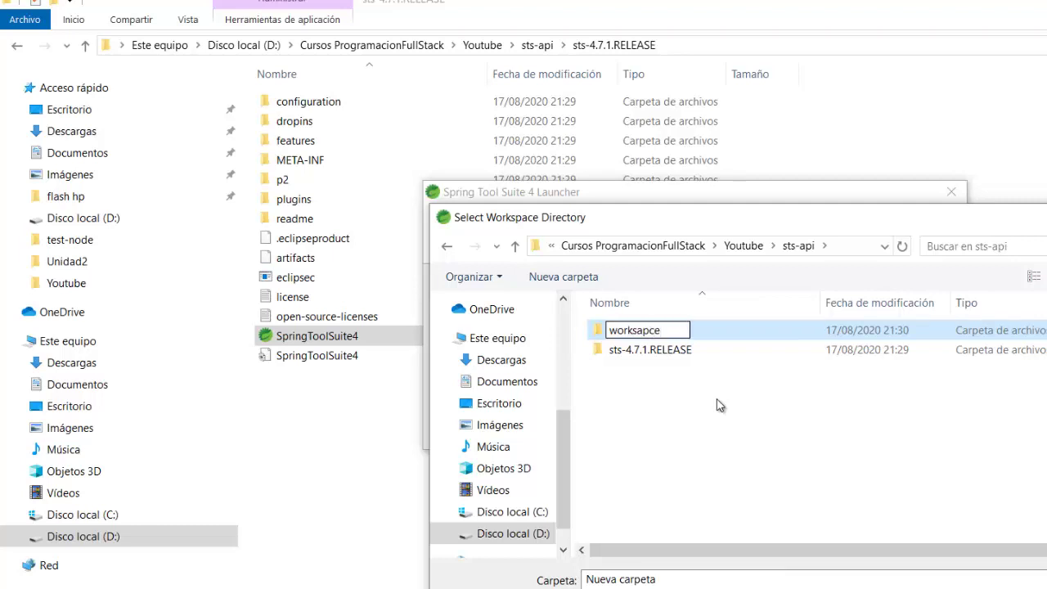
key("Left")
key("Left")
key("Left")
key("BackSpace")
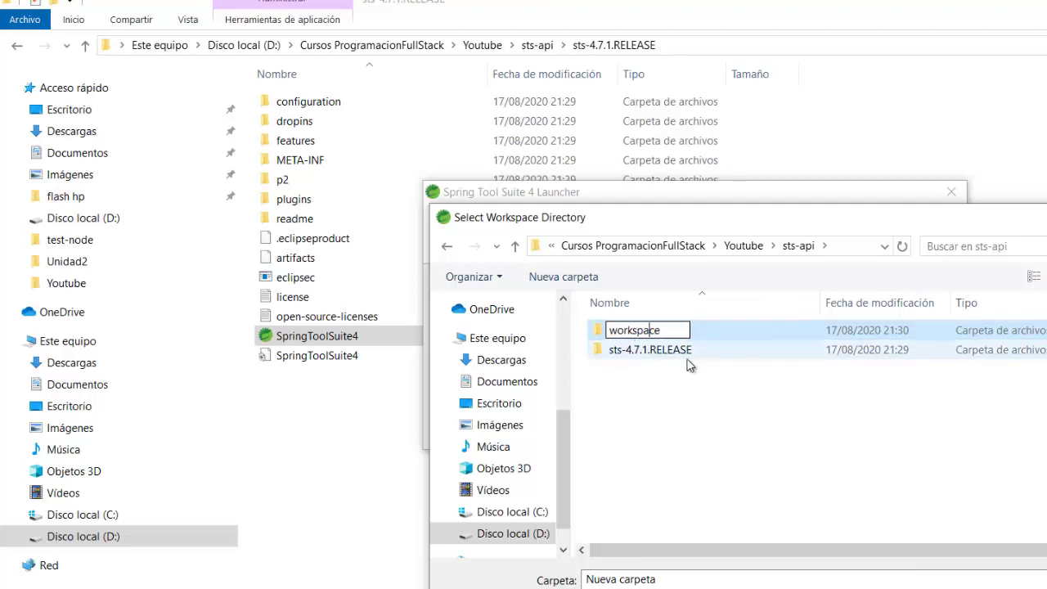
key("Right")
type("a")
left_click(640, 339)
Select the workspace folder as the workspace directory, launch Spring Tool Suite 4 and maximize its window.
double_click(640, 351)
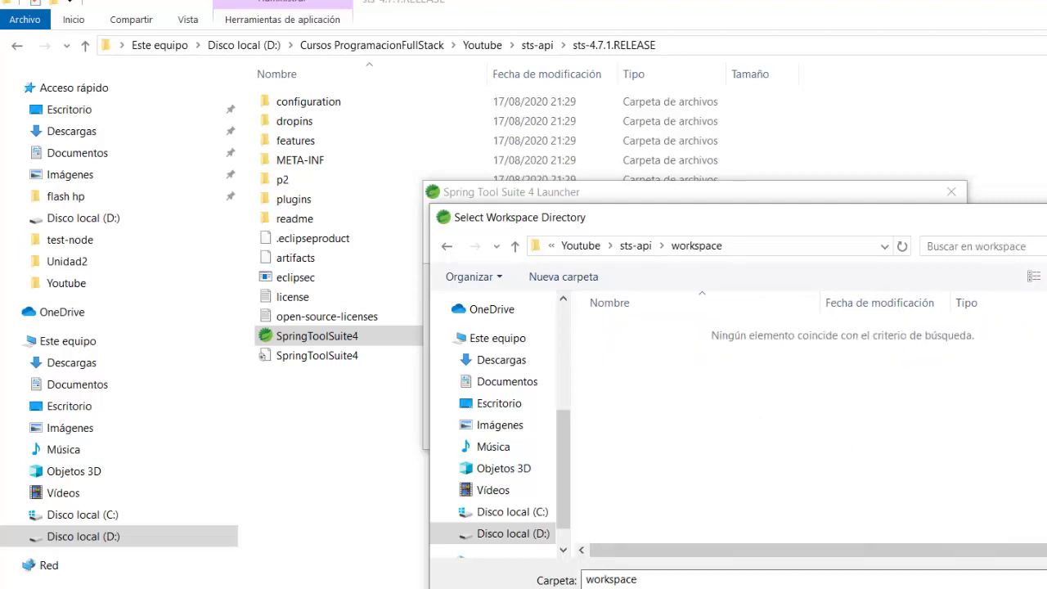
left_click(817, 588)
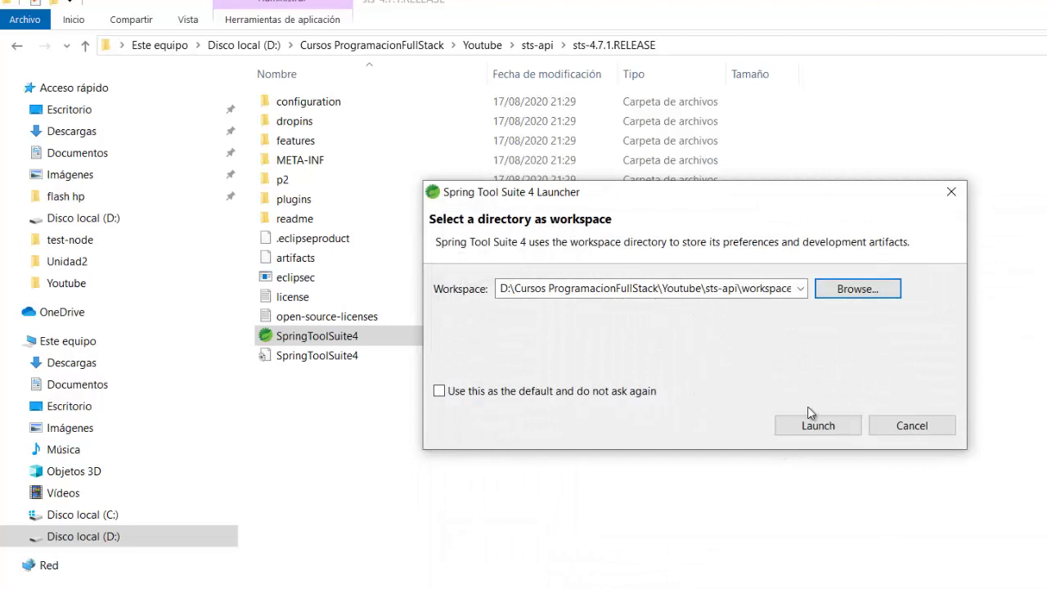
left_click(812, 434)
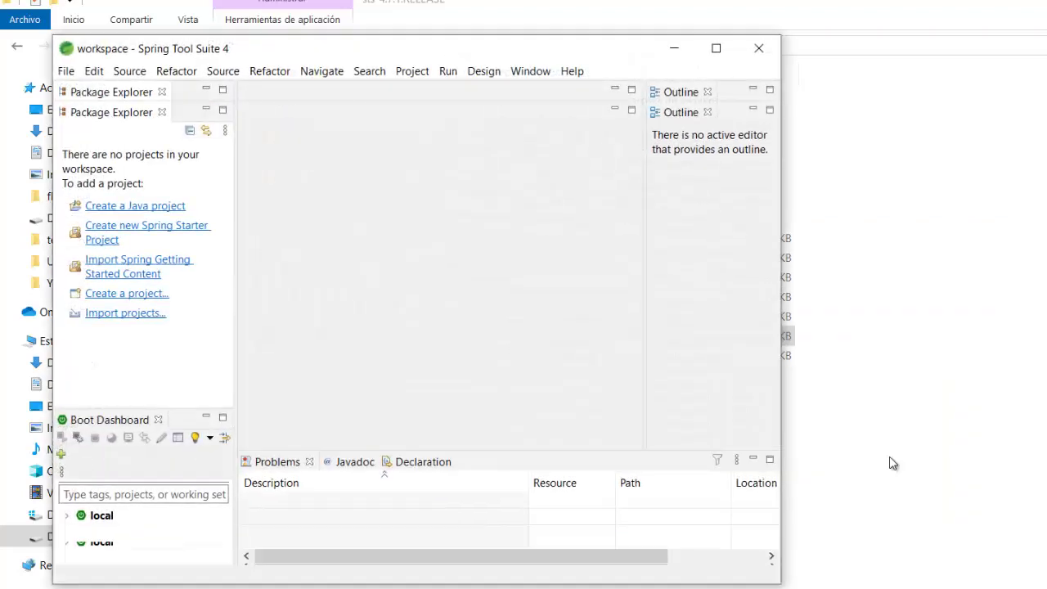
left_click(716, 47)
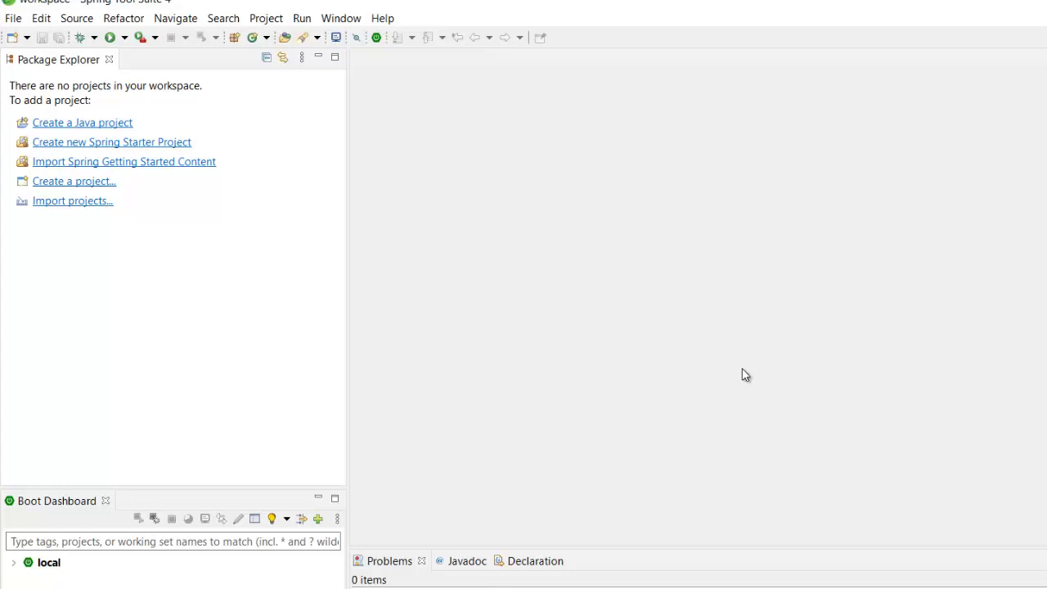
Switch to the Edge browser and open the MySQL Workbench download page from the MySQL Community Downloads list.
key("alt+Tab")
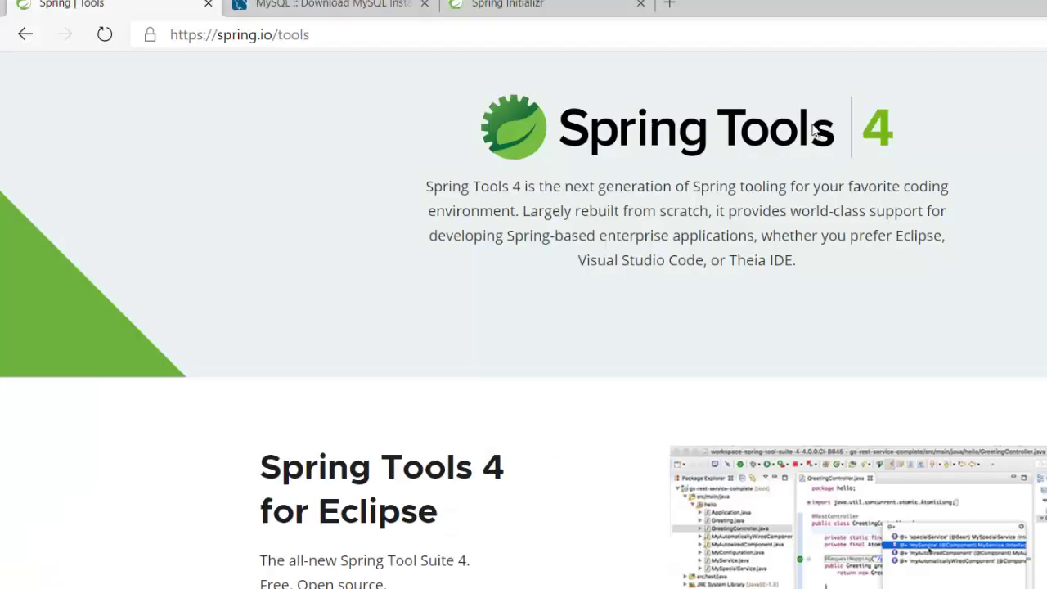
left_click(319, 7)
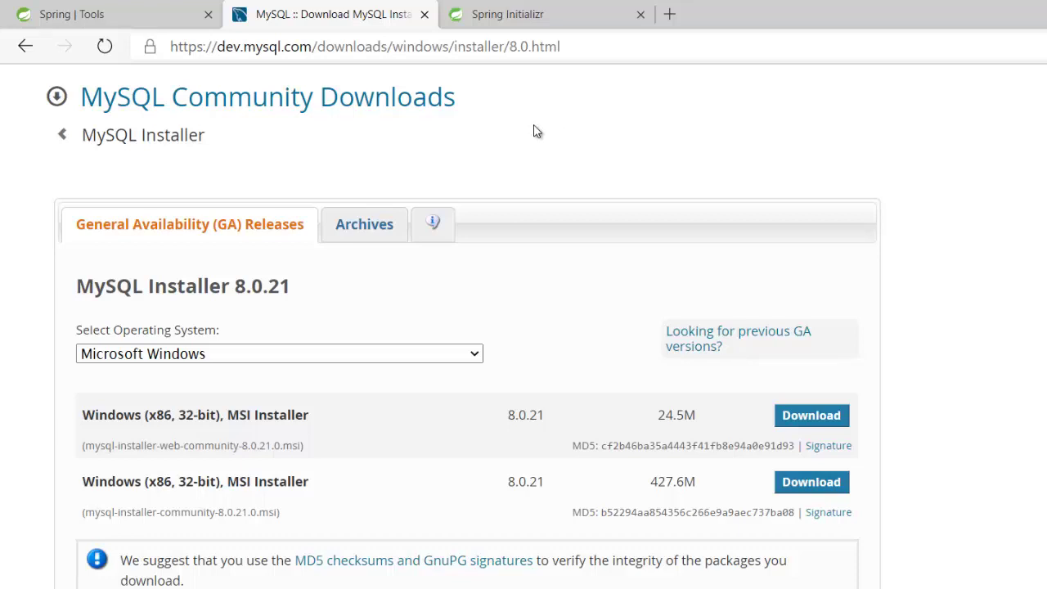
left_click(65, 16)
left_click(290, 18)
left_click(23, 49)
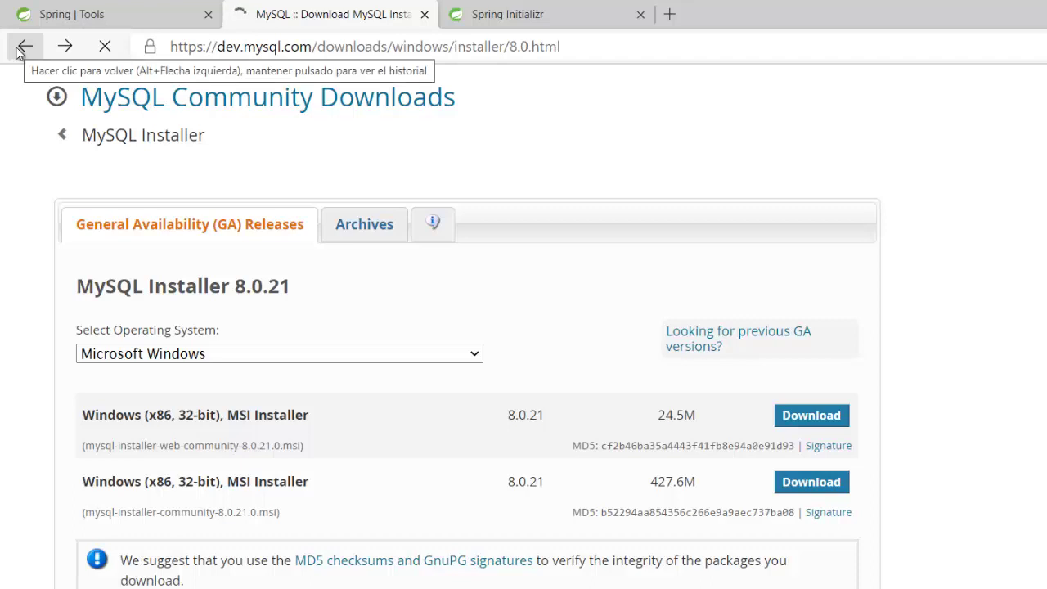
left_click(22, 48)
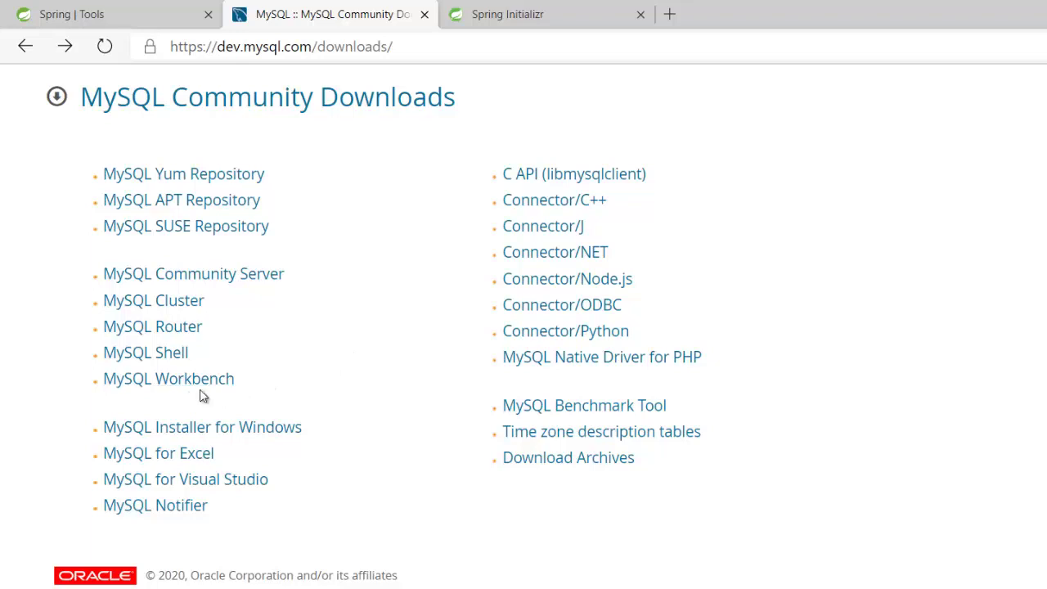
left_click(174, 384)
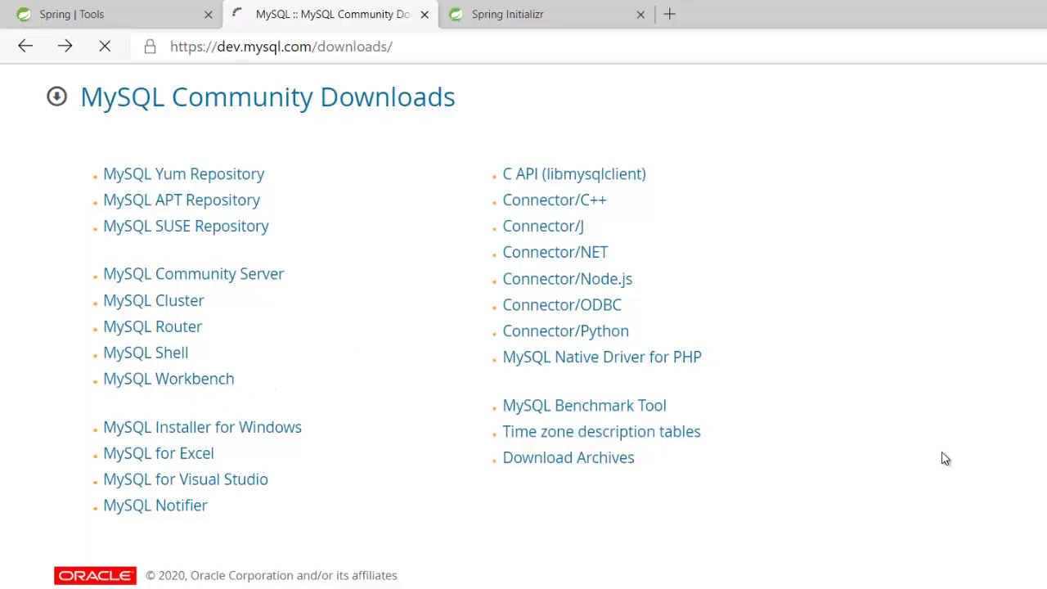
scroll(446, 438, "down", 1)
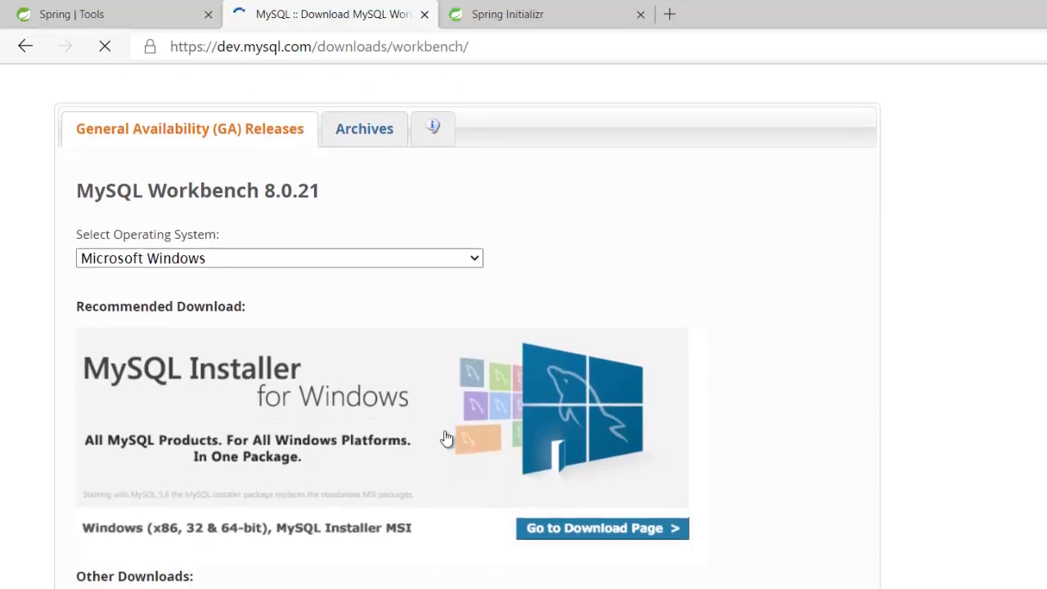